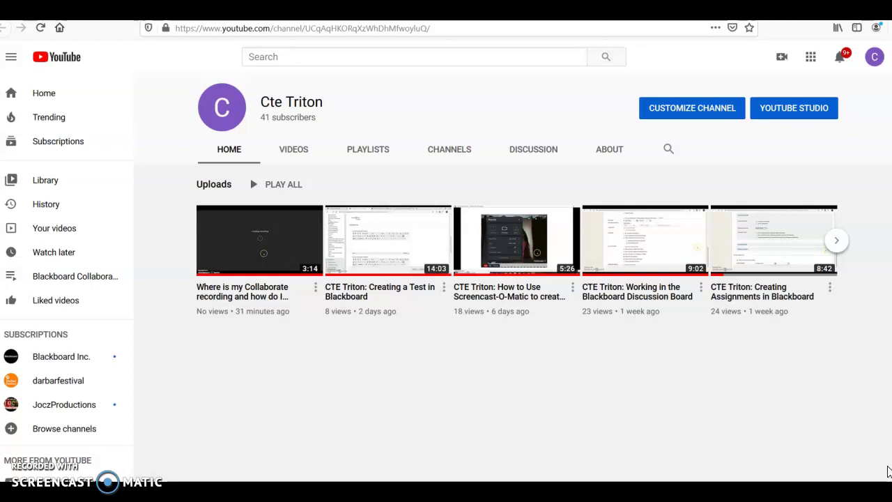
click(888, 468)
click(881, 460)
click(877, 449)
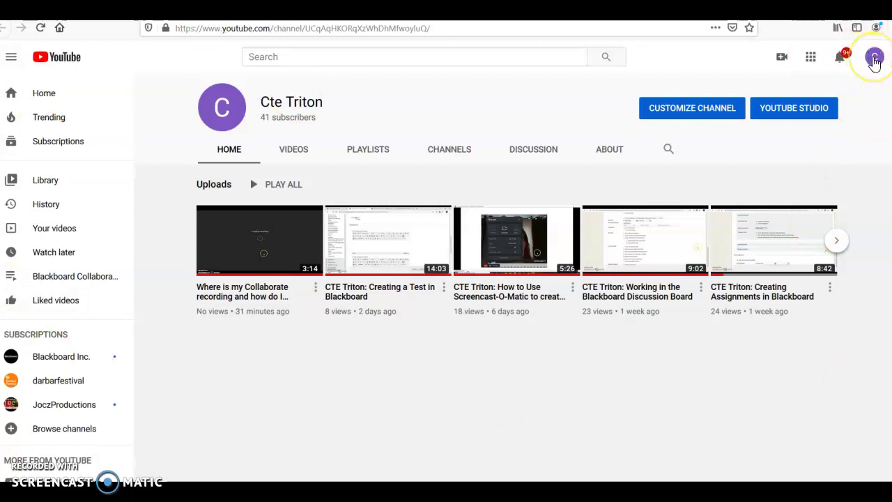
click(872, 60)
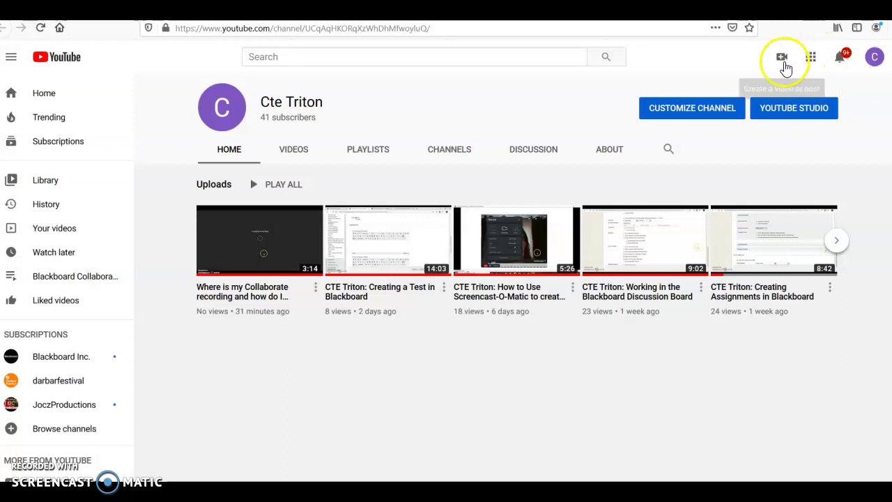
Start a new video upload with the file "collab-recording (2)" from the Desktop folder
click(781, 58)
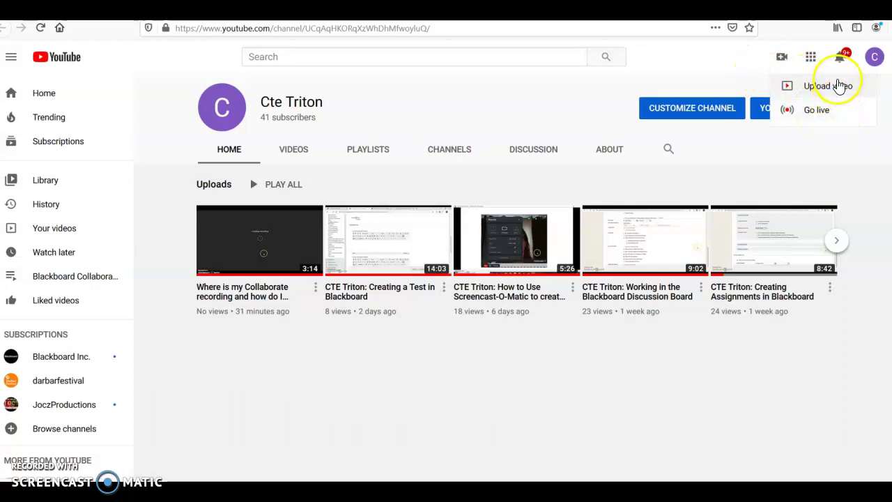
click(834, 89)
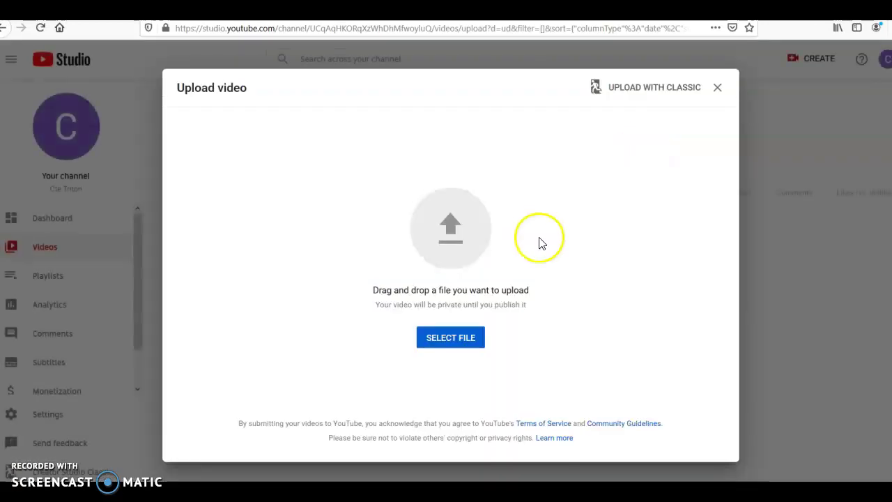
click(468, 340)
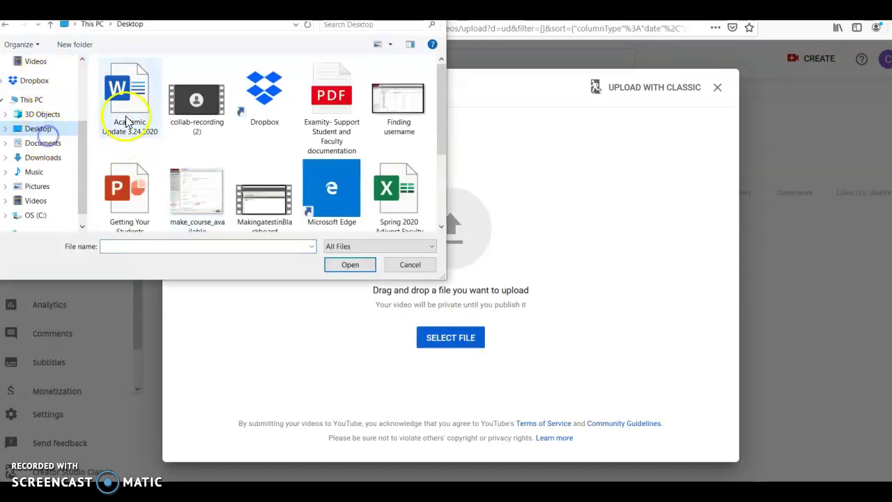
click(200, 103)
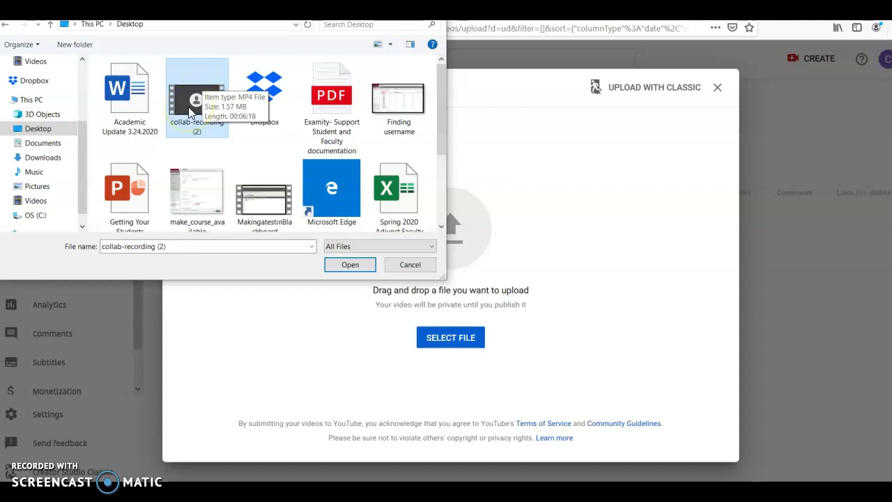
click(339, 265)
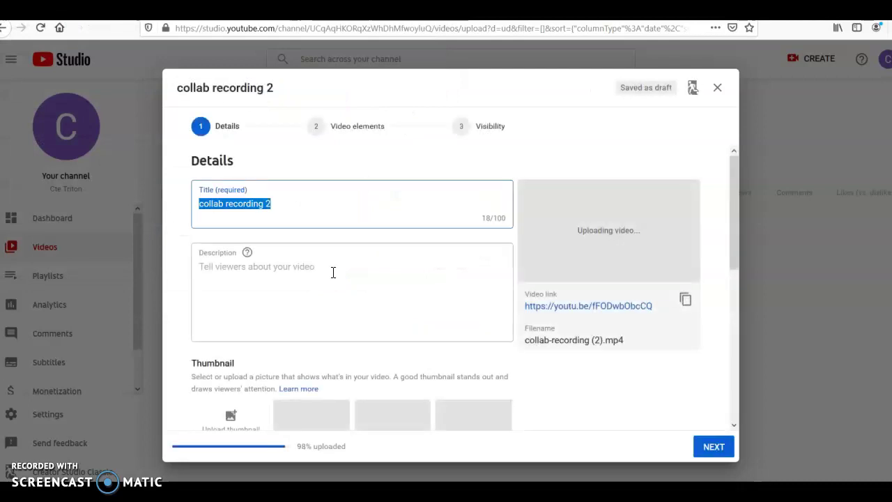
Replace the uploaded video's title with "April 1 class session"
click(305, 210)
key(BackSpace)
key(BackSpace)
key(BackSpace)
key(BackSpace)
key(BackSpace)
key(BackSpace)
key(BackSpace)
key(BackSpace)
key(BackSpace)
key(BackSpace)
key(BackSpace)
key(BackSpace)
key(BackSpace)
key(BackSpace)
key(BackSpace)
key(BackSpace)
key(BackSpace)
key(BackSpace)
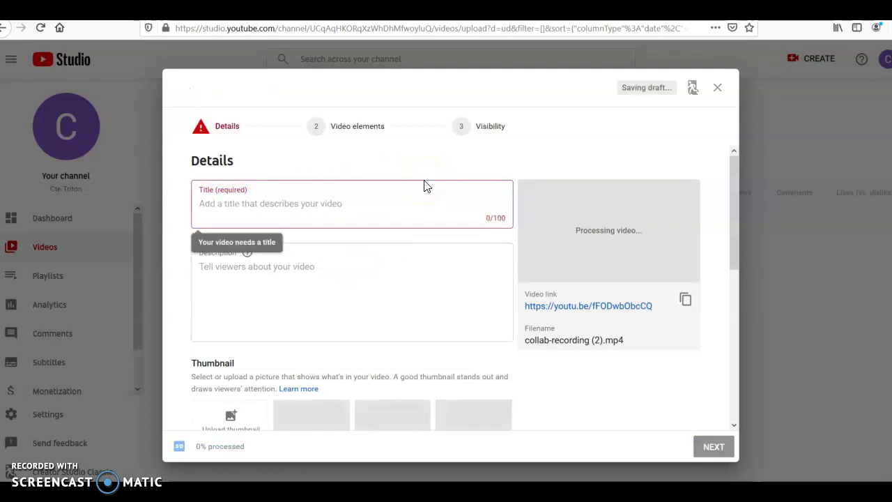
click(475, 216)
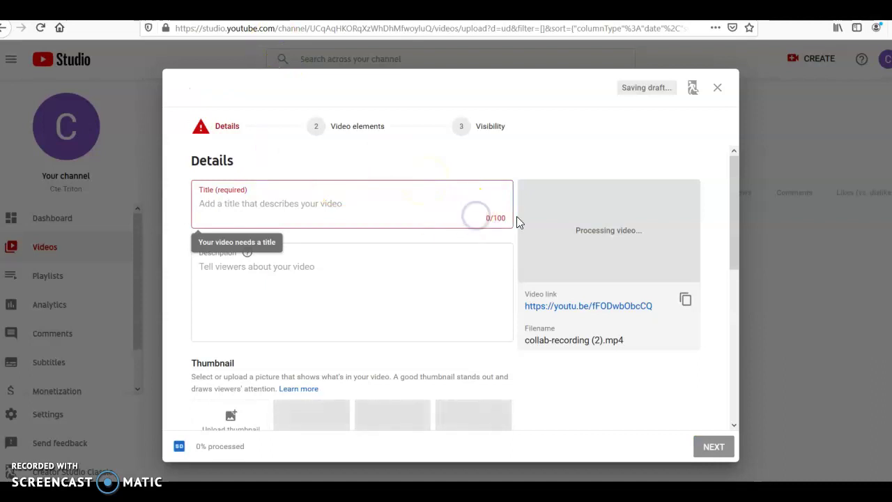
text(April)
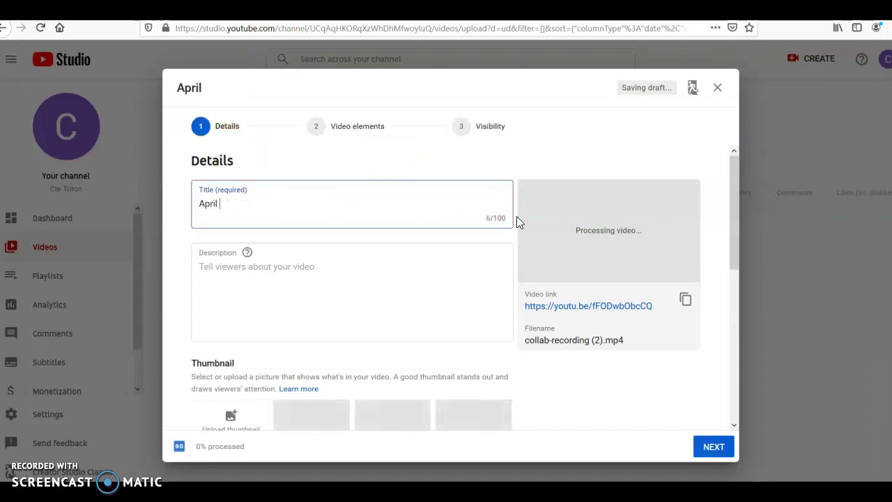
text( 1 class session)
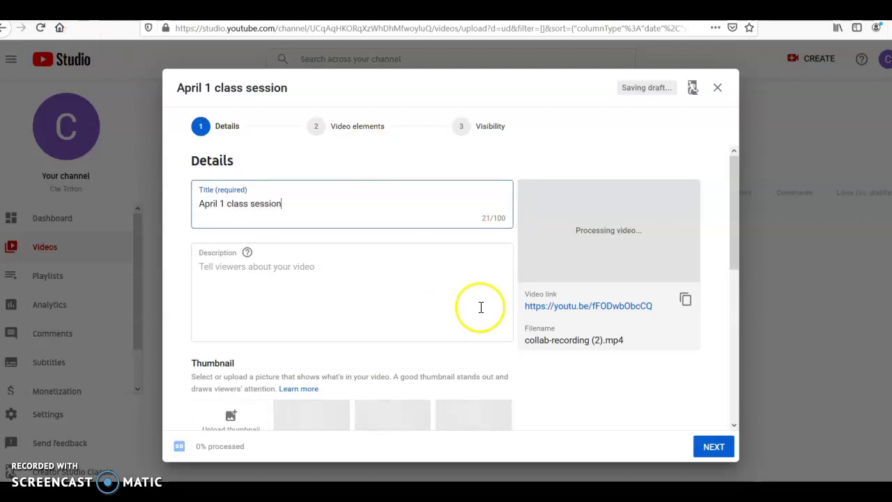
Enter the video description "this is about the history of africa lecture"
click(376, 271)
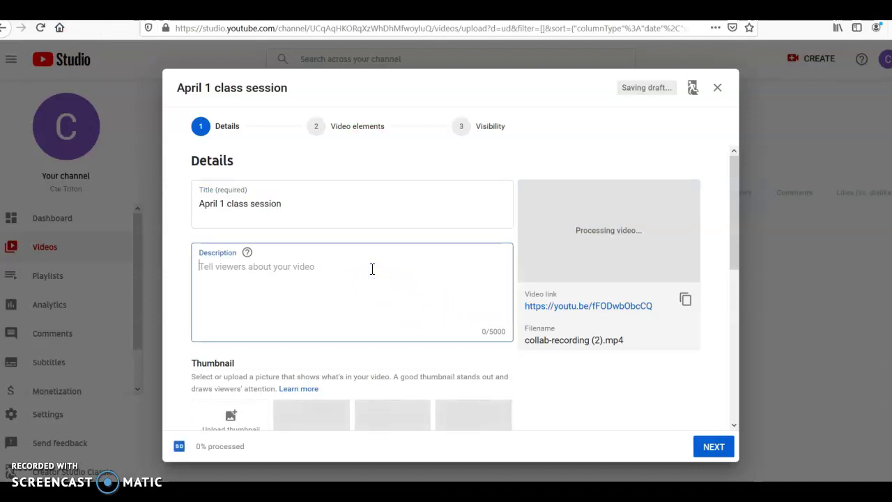
text(this i)
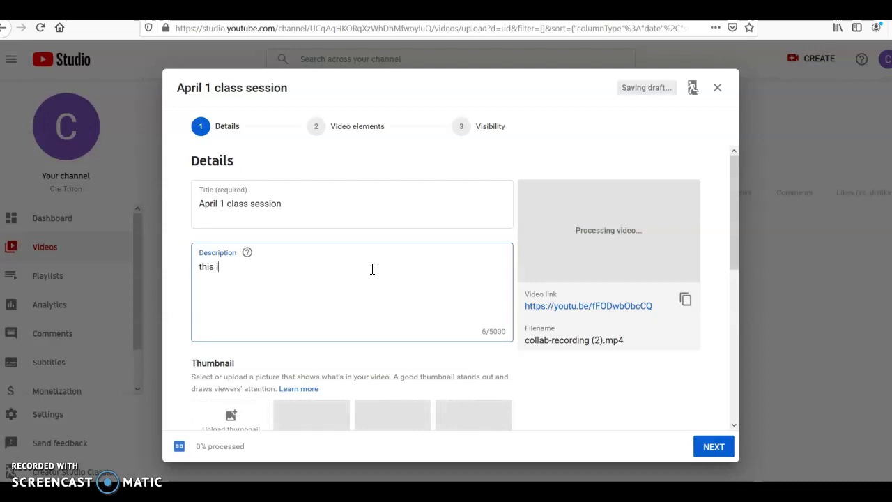
text(s about the history of afric)
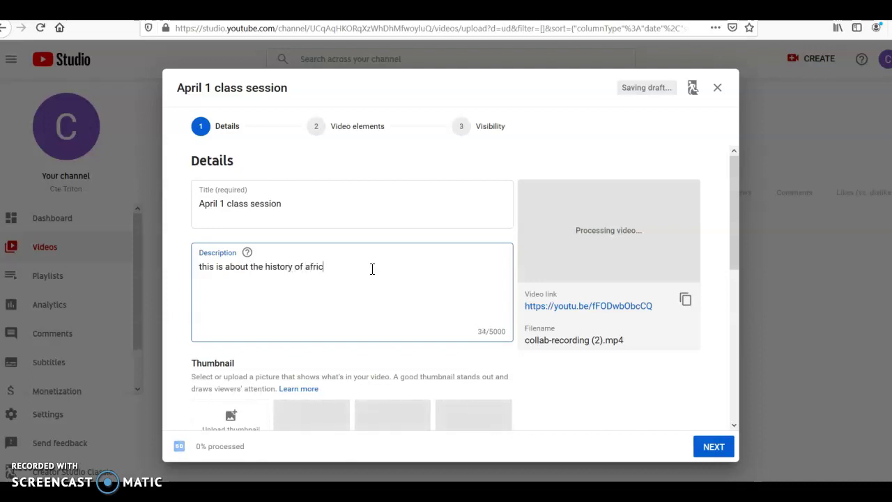
text(a lecture)
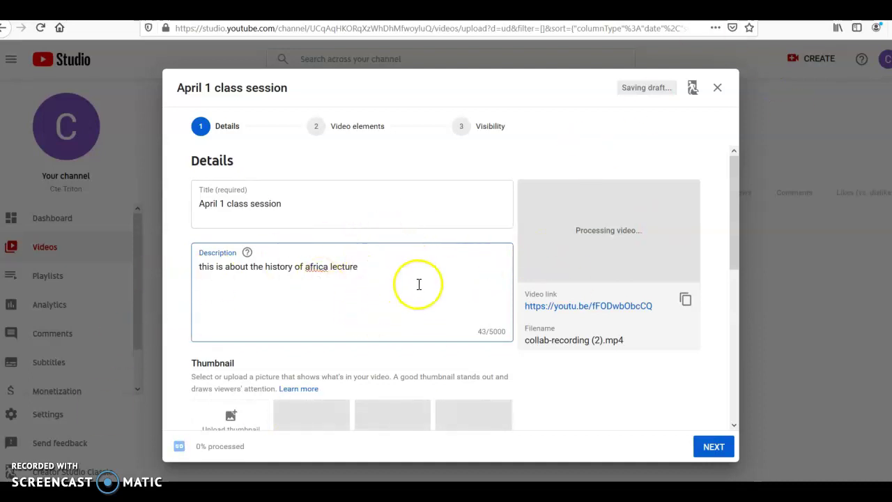
Declare in the video's audience setting that it is not made for kids
scroll(418, 285, down, 1)
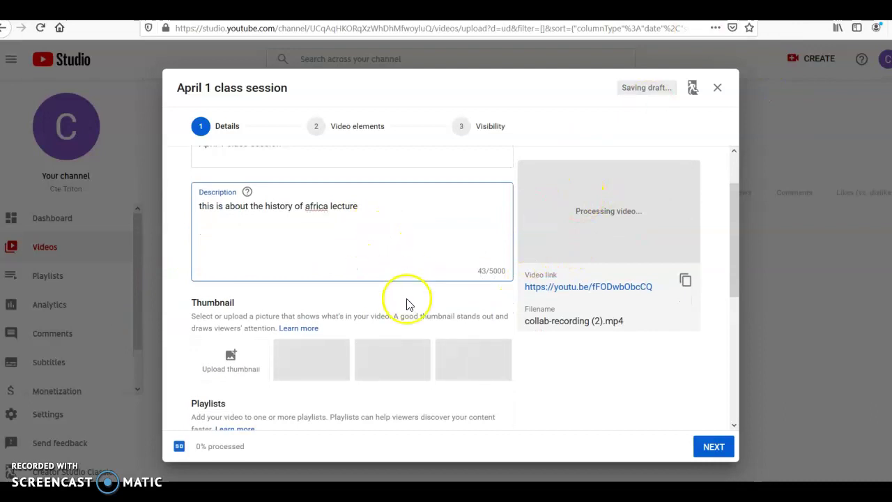
click(717, 453)
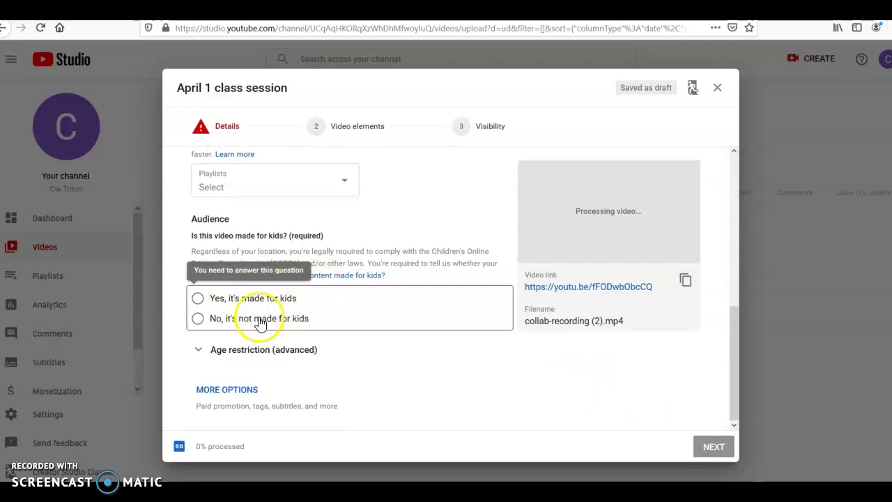
click(218, 324)
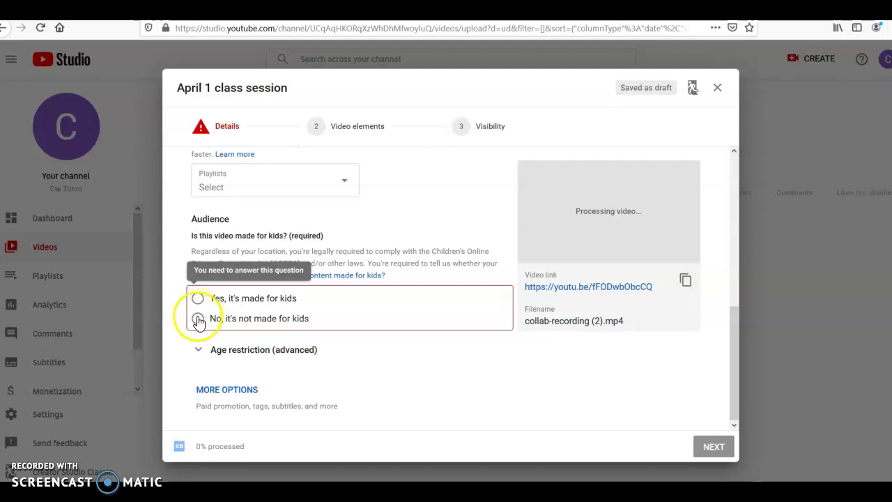
click(199, 320)
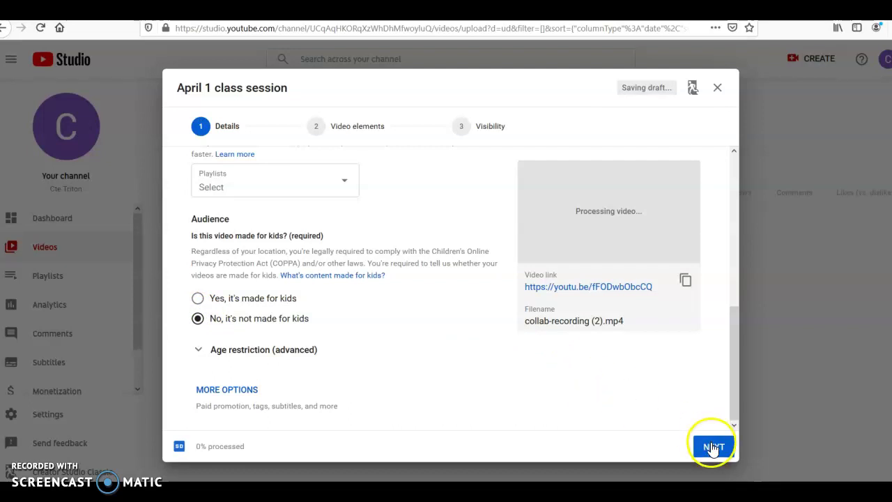
Skip the video elements and publish the April 1 class session video as Public, dismissing the processing notice
click(713, 447)
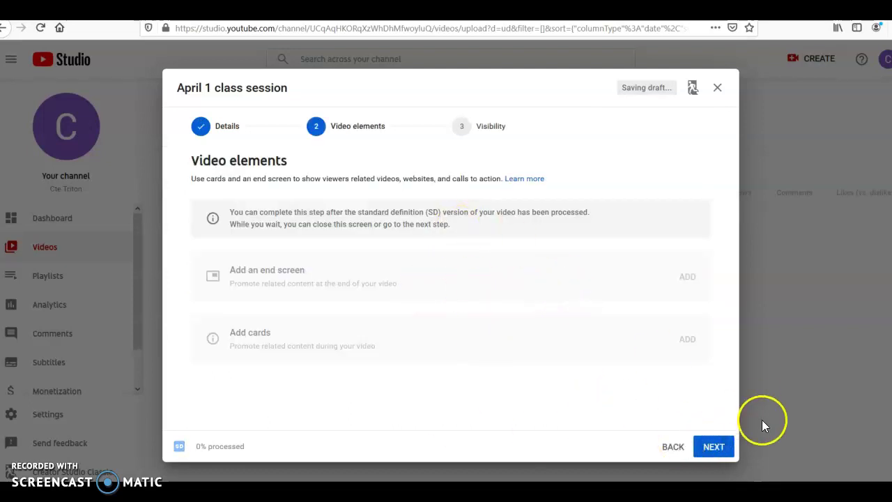
click(724, 454)
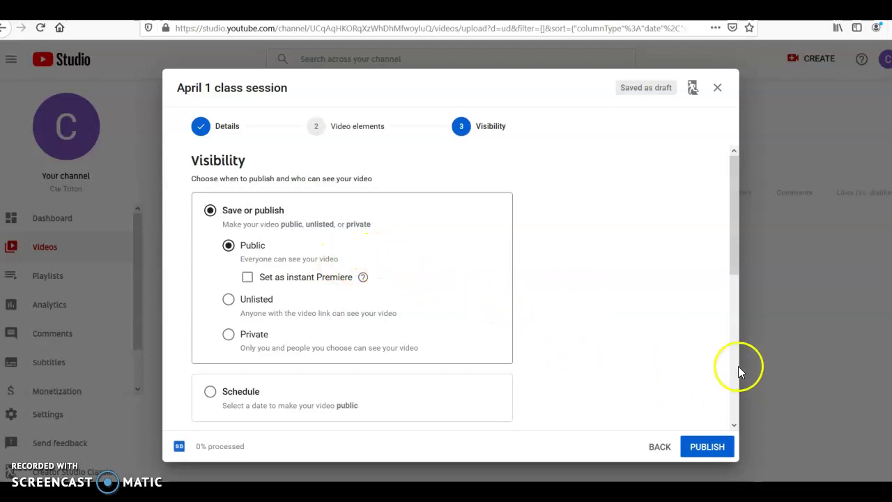
click(711, 449)
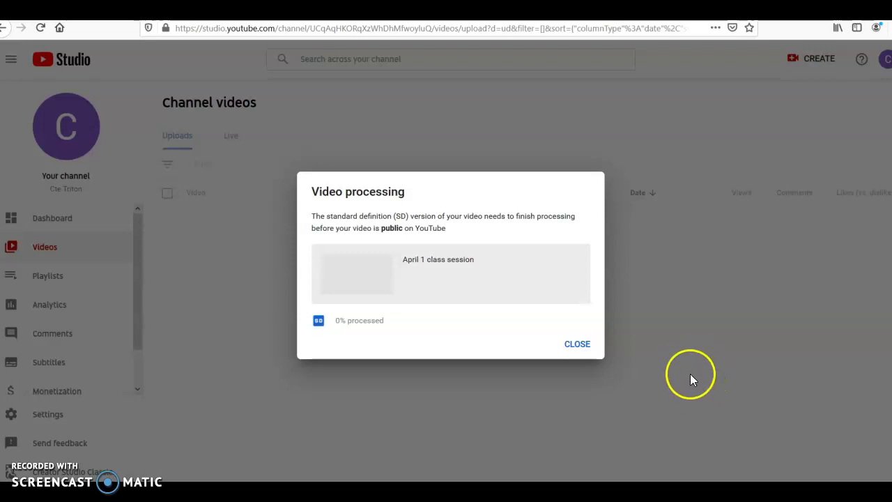
click(579, 345)
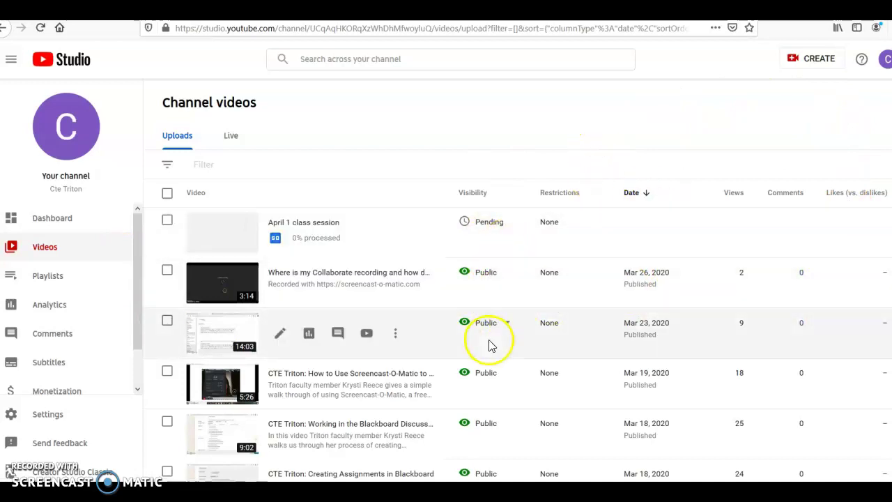
Go to the YouTube home page and return from there to the channel's video list in YouTube Studio
mouse_move(492, 228)
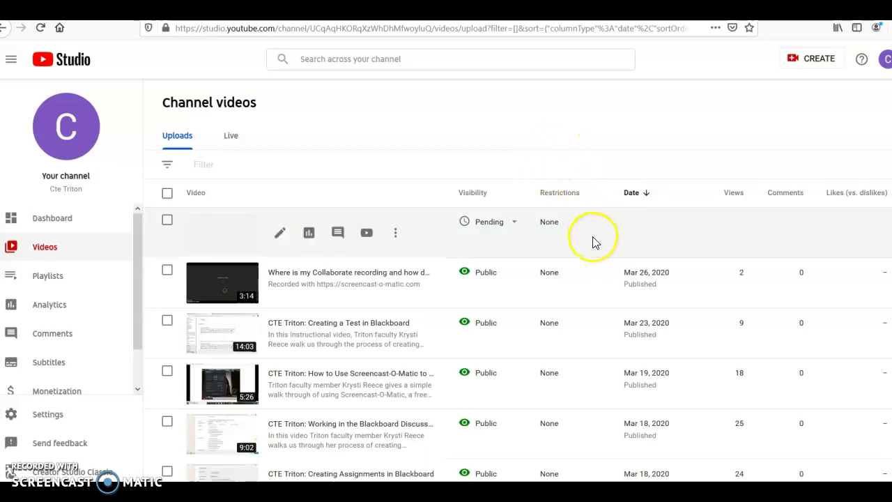
mouse_move(572, 188)
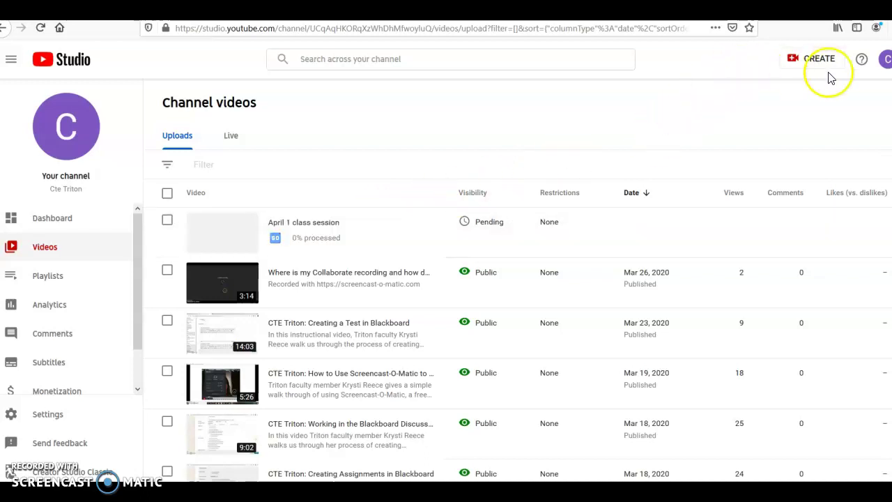
click(885, 61)
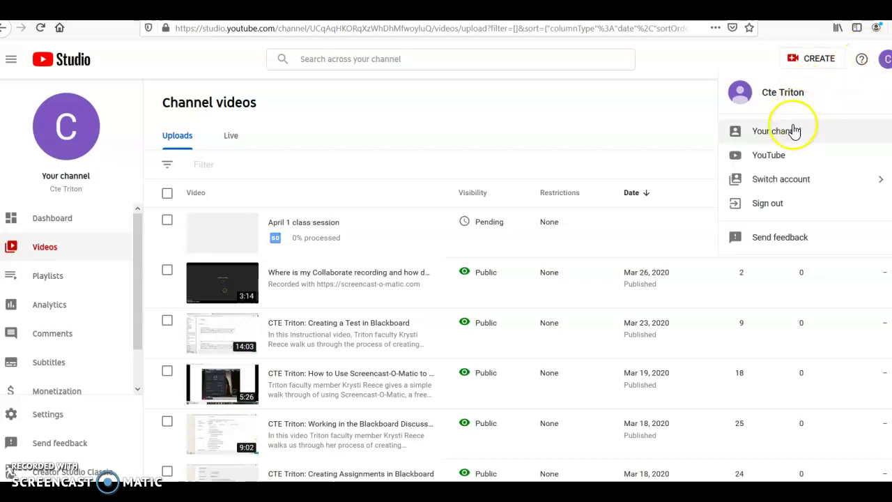
click(769, 157)
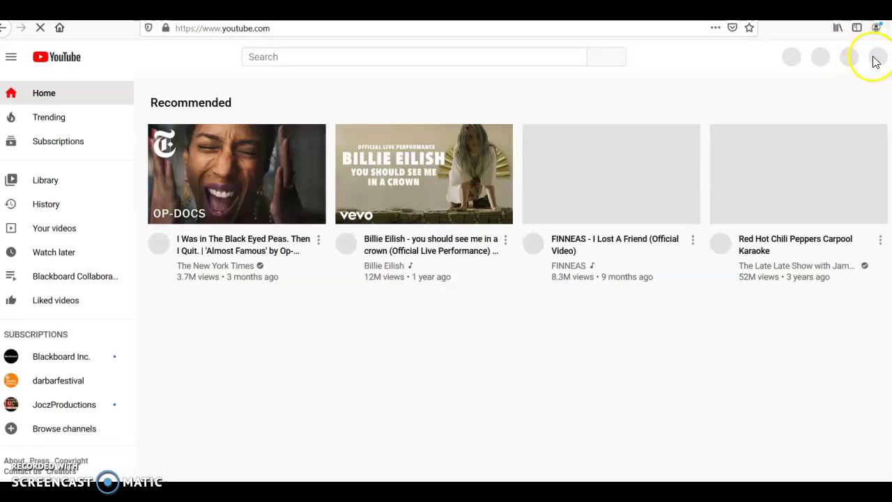
click(875, 58)
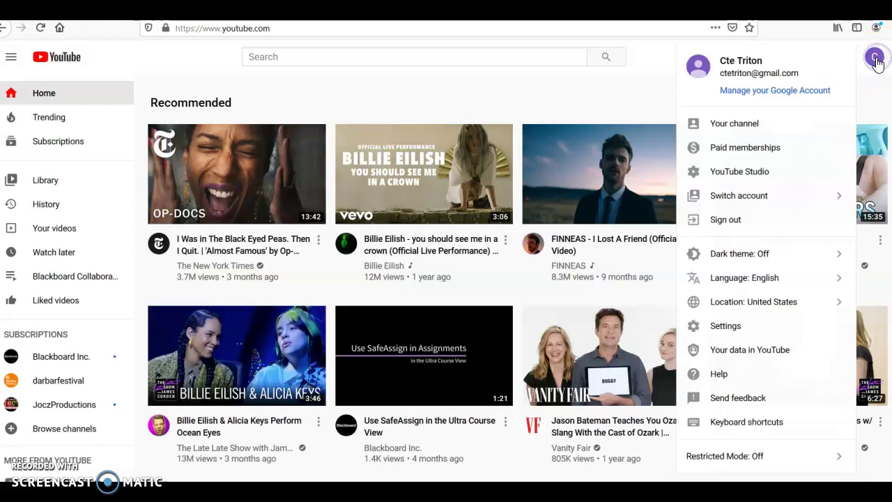
click(768, 172)
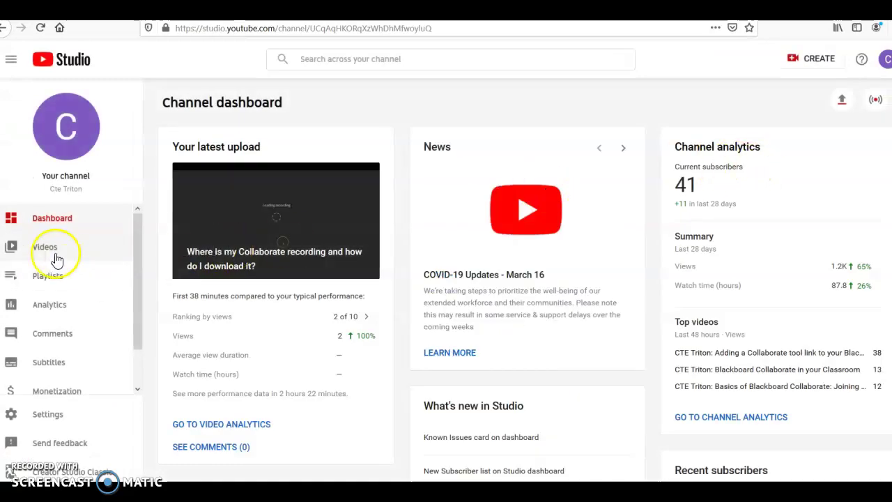
click(56, 258)
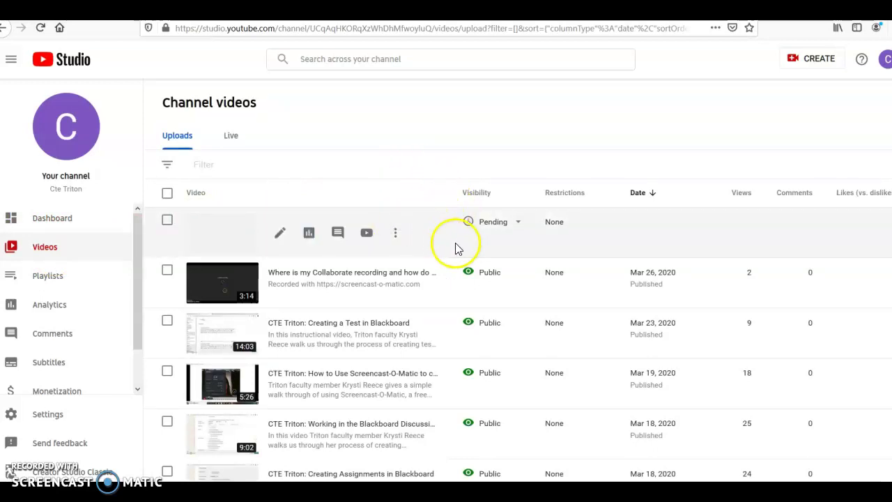
Change the visibility of the video "Where is my Collaborate recording and how do I download it?" to Unlisted and save it
click(512, 275)
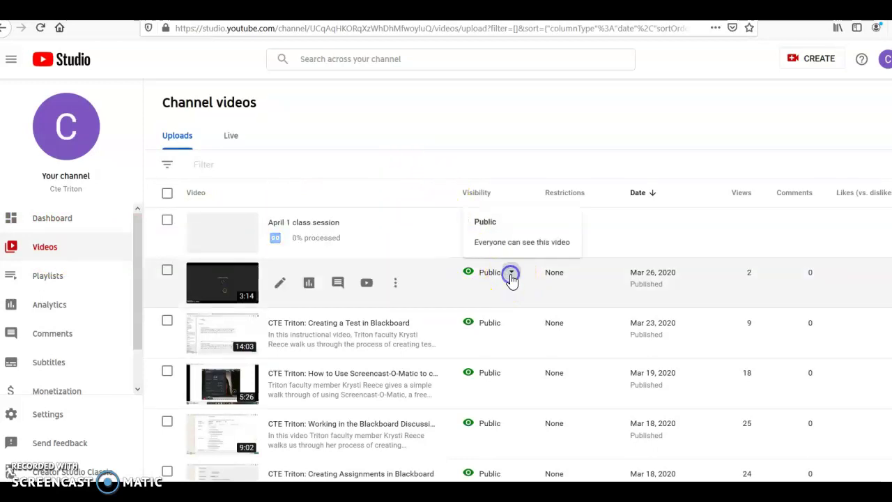
click(500, 333)
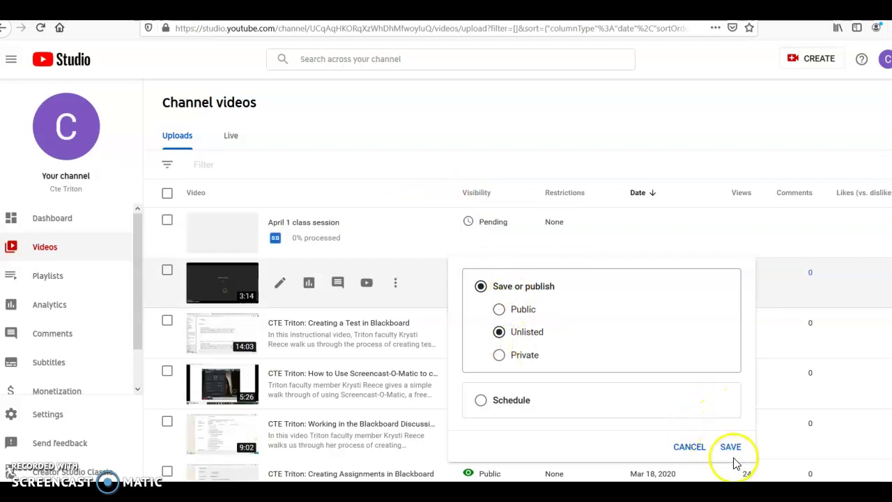
click(737, 446)
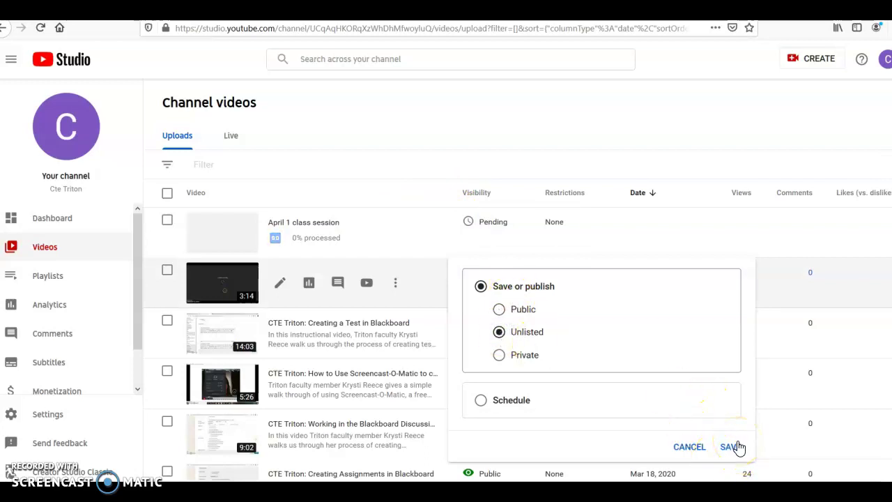